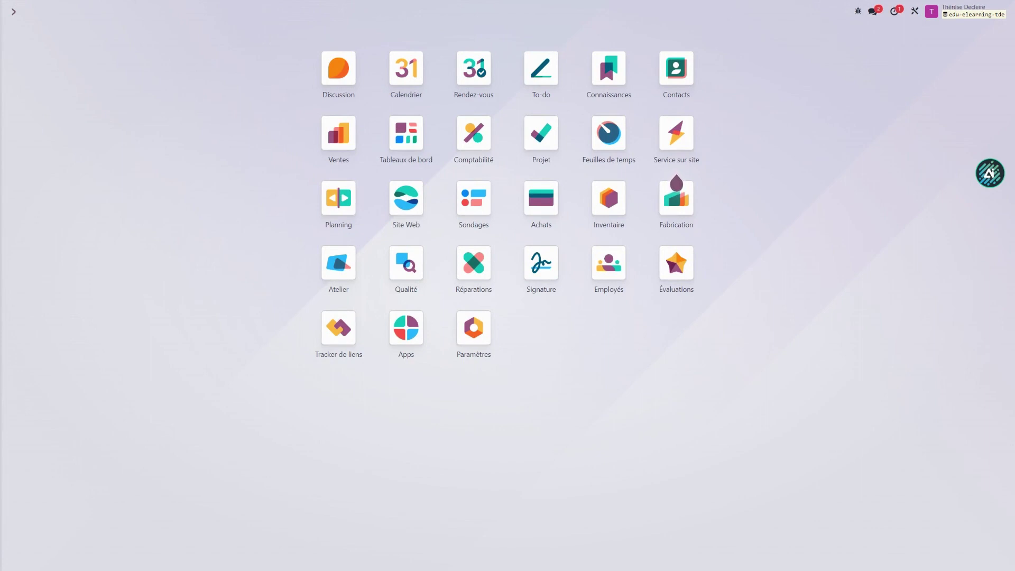
Step: Set the ECOLYS warehouse's receptions to three steps (input location, quality control, stock) and save the warehouse
{"action": "left_click", "coordinate": [612, 205]}
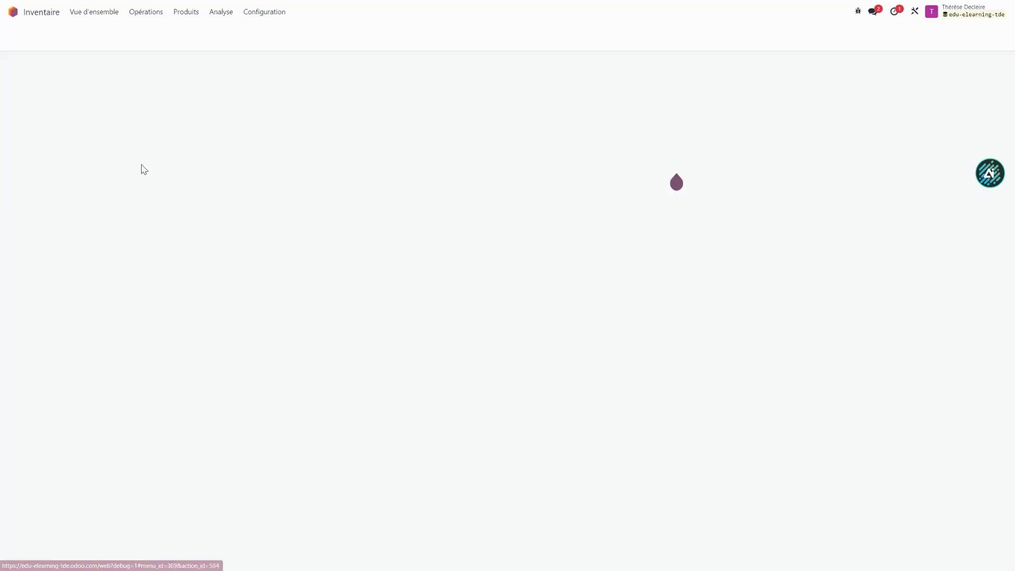
{"action": "left_click", "coordinate": [271, 16]}
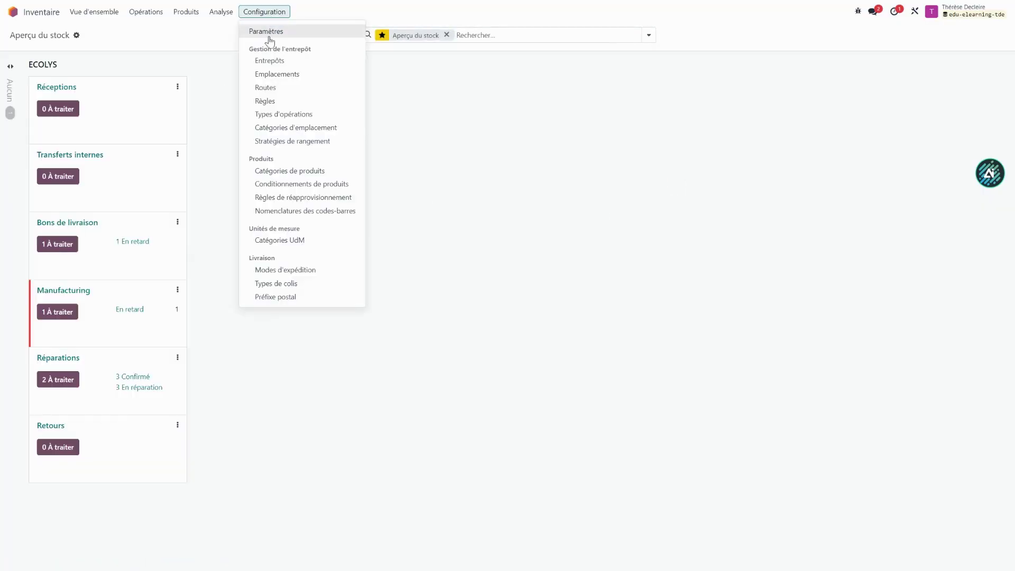
{"action": "left_click", "coordinate": [268, 62]}
{"action": "left_click", "coordinate": [211, 84]}
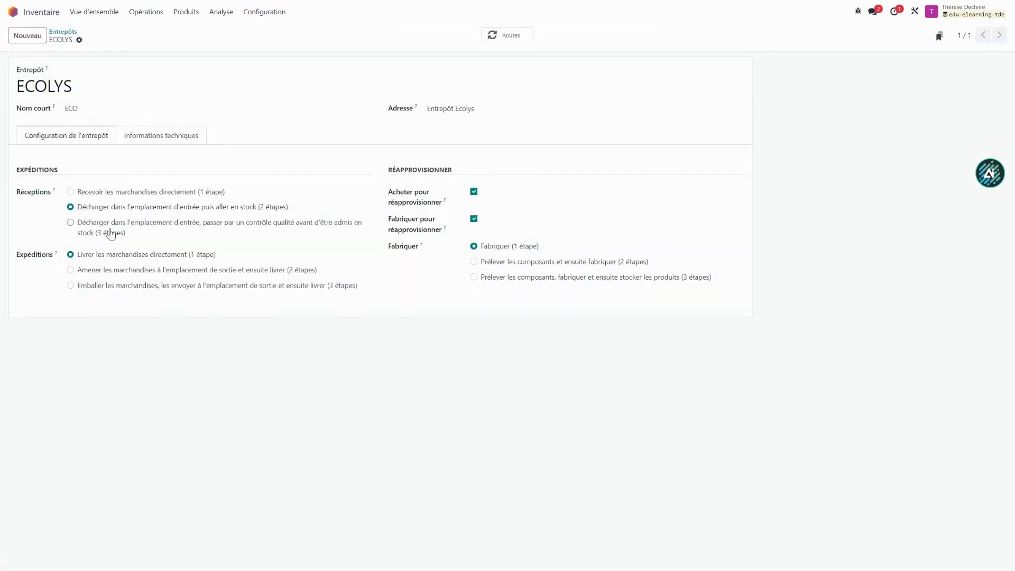
{"action": "left_click", "coordinate": [71, 225]}
{"action": "left_click", "coordinate": [96, 40]}
Step: Examine both rules of the warehouse's three-step reception route: Input to Quality Control, and Quality Control to Stock
{"action": "left_click", "coordinate": [523, 35]}
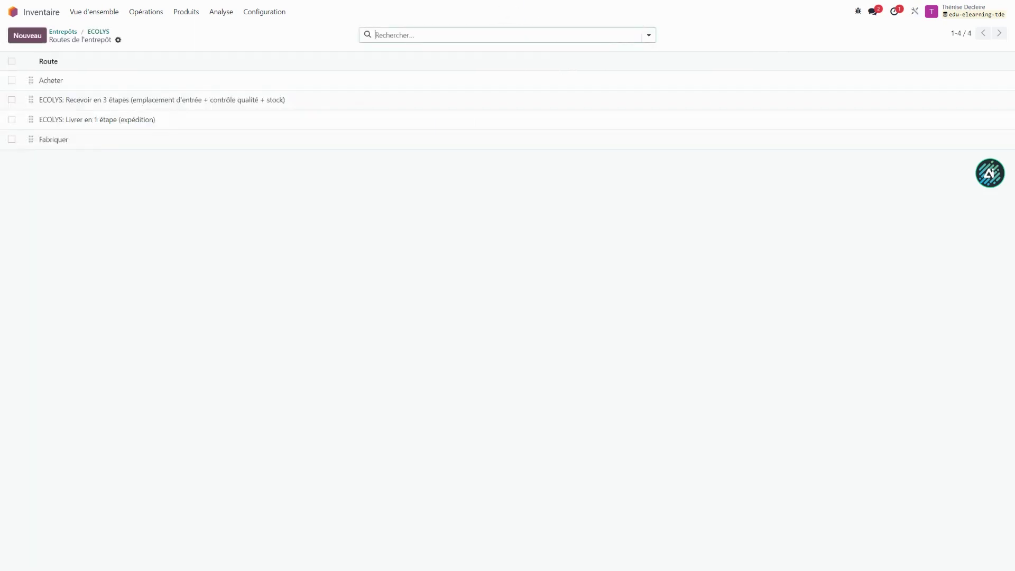
{"action": "left_click", "coordinate": [122, 105]}
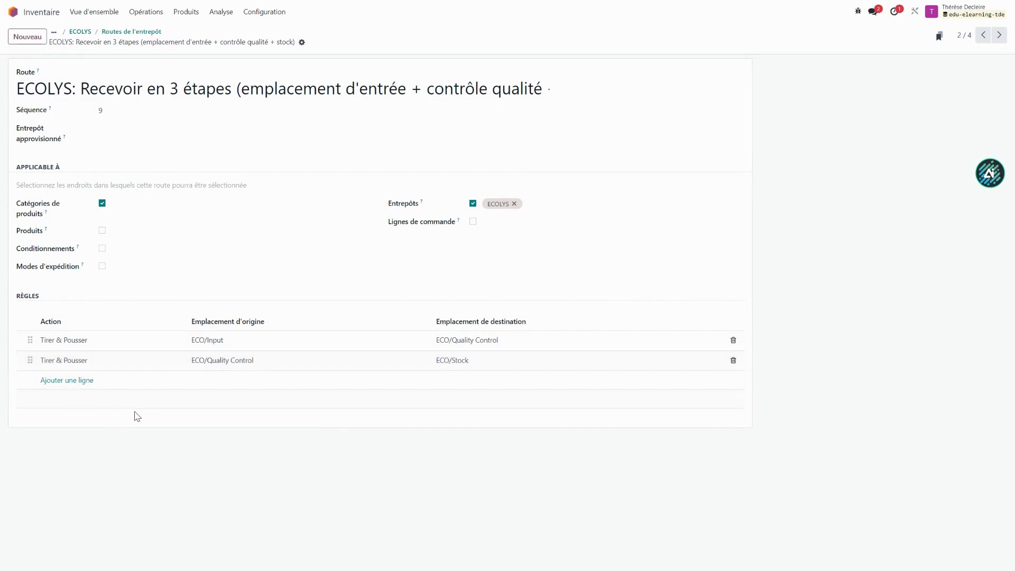
{"action": "left_click", "coordinate": [167, 349]}
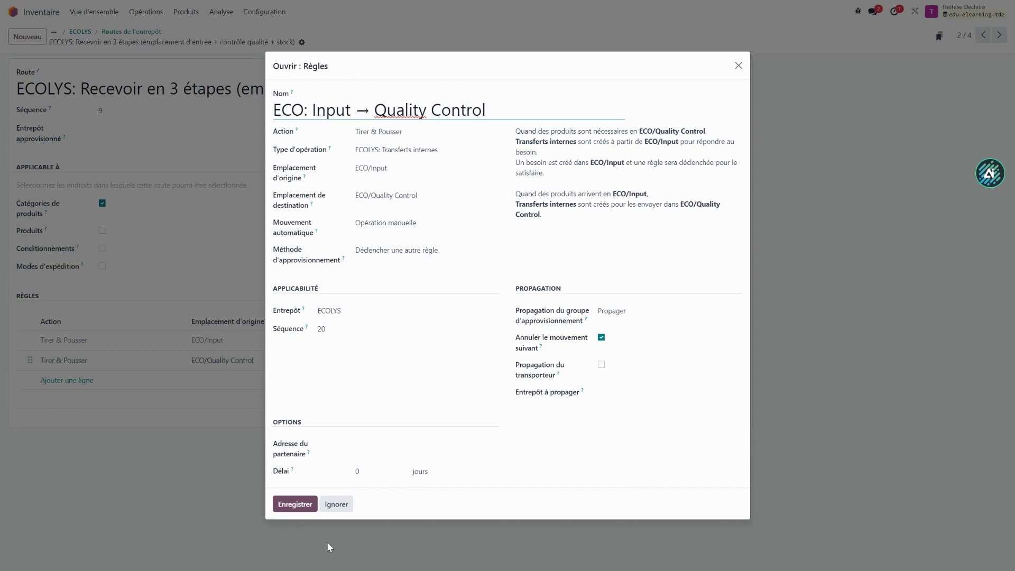
{"action": "left_click", "coordinate": [738, 66]}
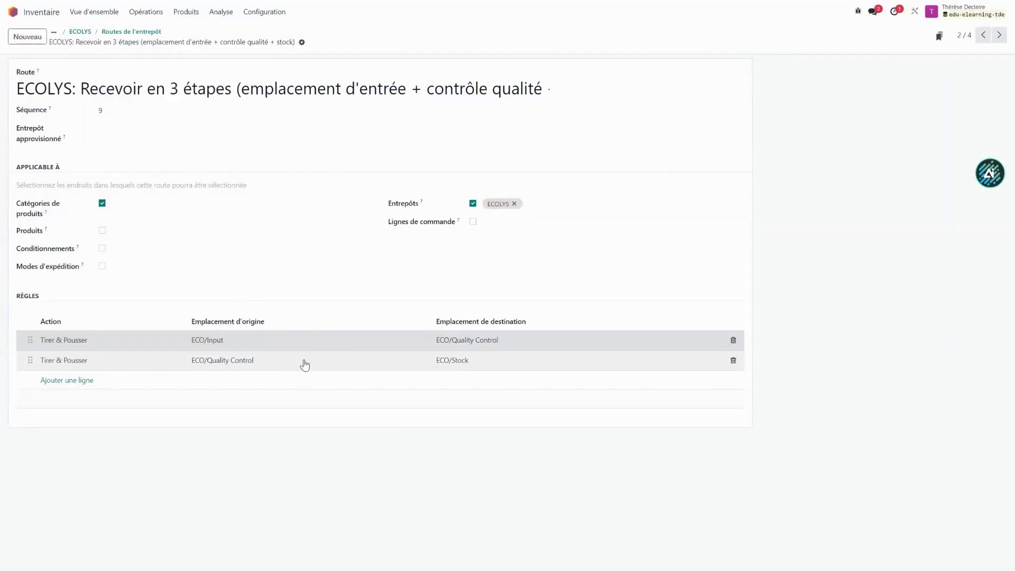
{"action": "left_click", "coordinate": [235, 362]}
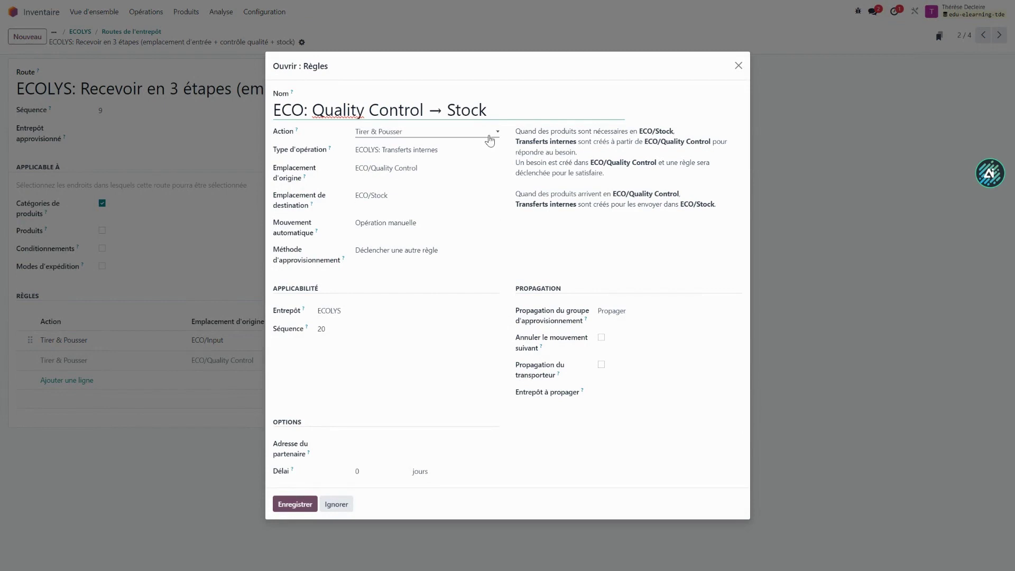
{"action": "left_click", "coordinate": [339, 505]}
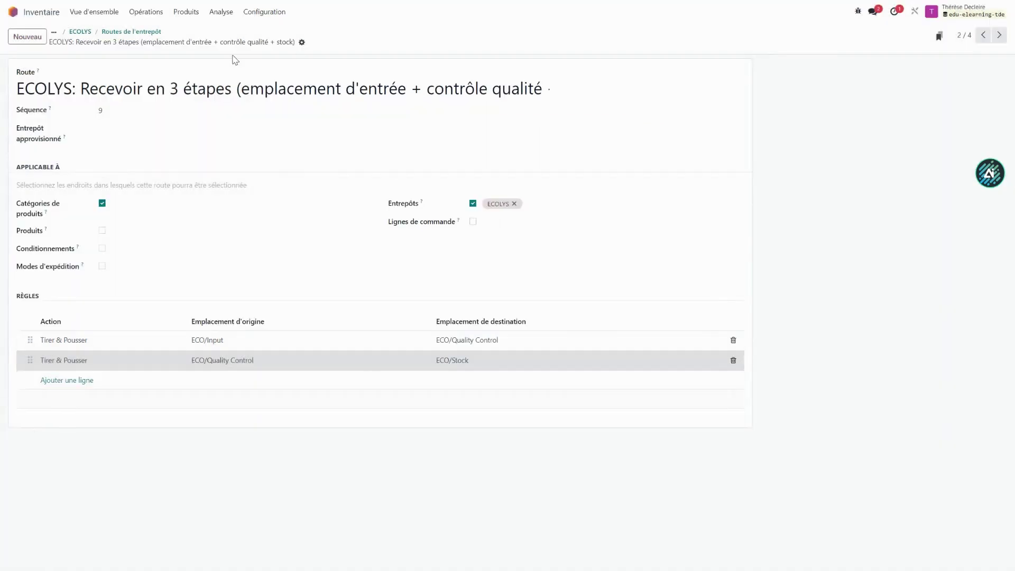
Step: Switch to the Achats app, duplicate purchase order P00008 and confirm the copy
{"action": "left_click", "coordinate": [13, 12]}
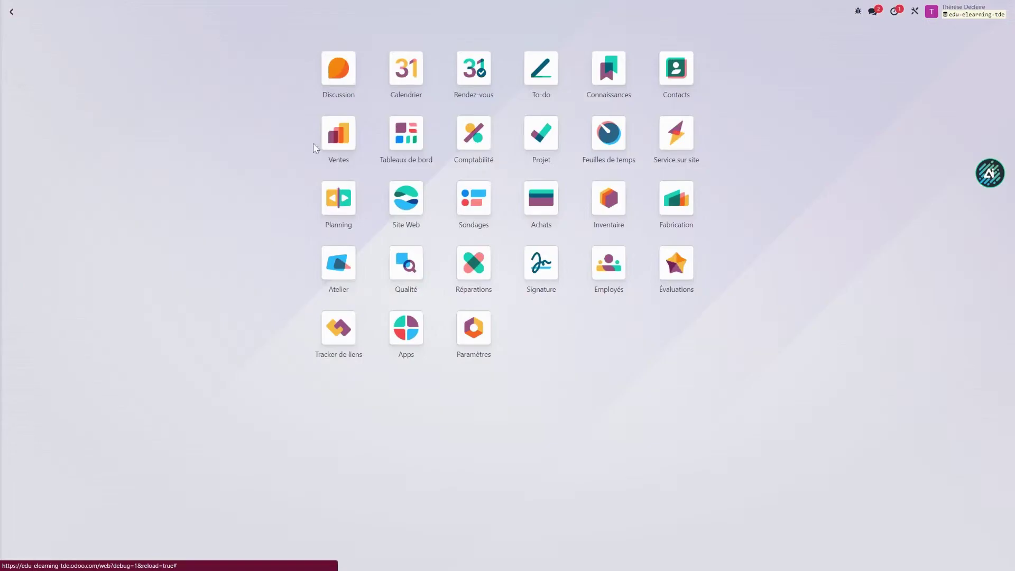
{"action": "left_click", "coordinate": [534, 217]}
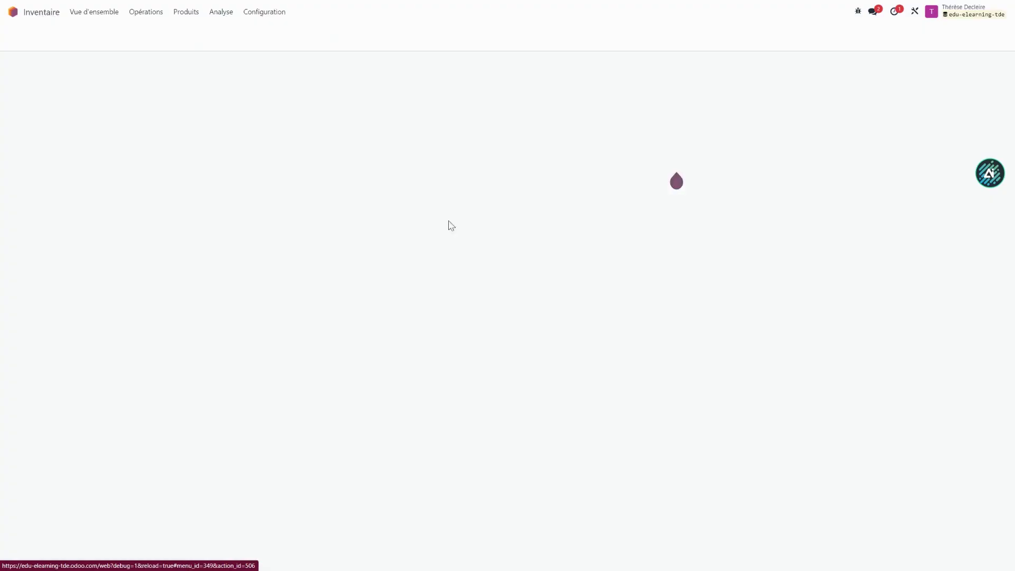
{"action": "left_click", "coordinate": [91, 186]}
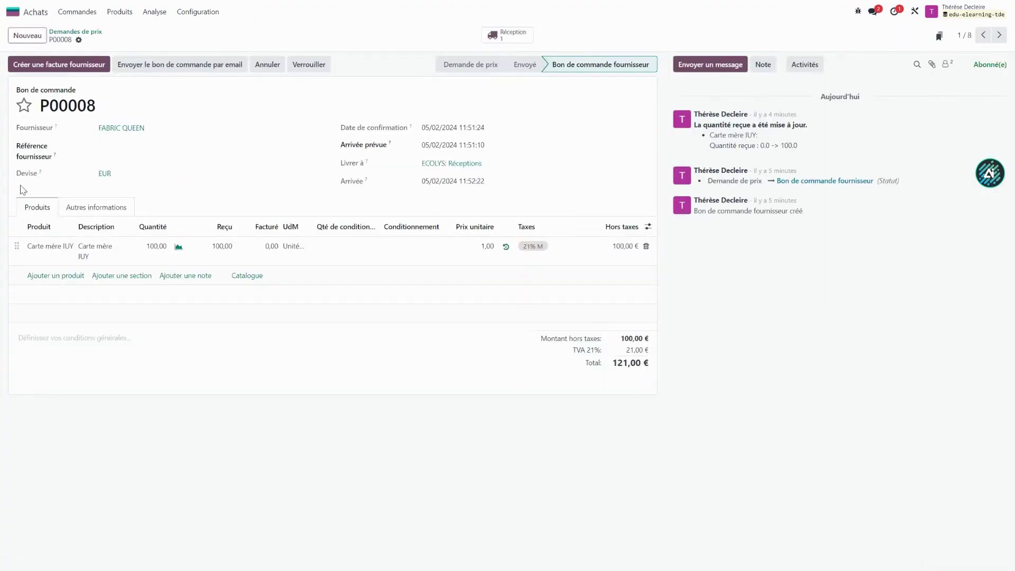
{"action": "left_click", "coordinate": [78, 40]}
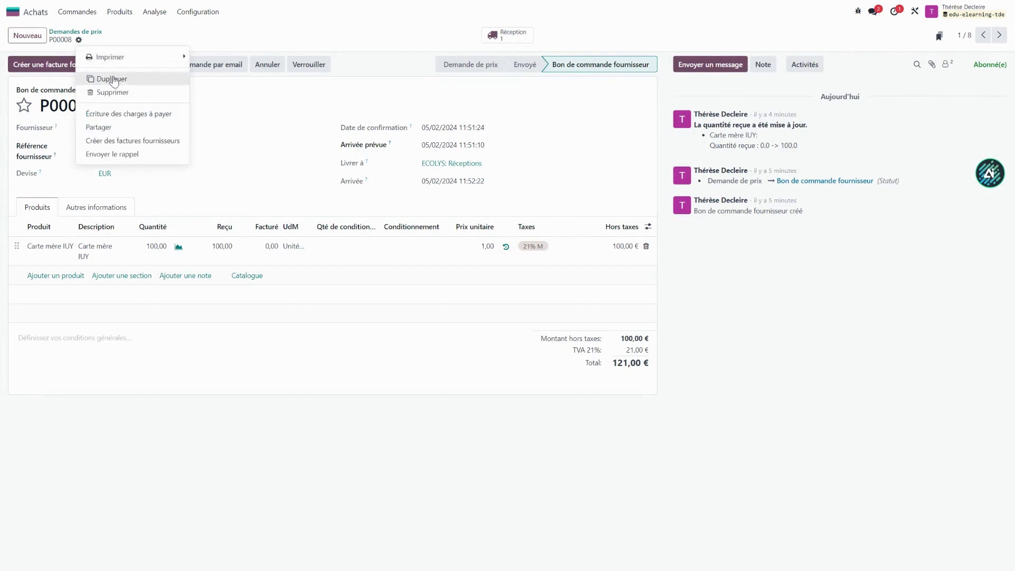
{"action": "left_click", "coordinate": [110, 78]}
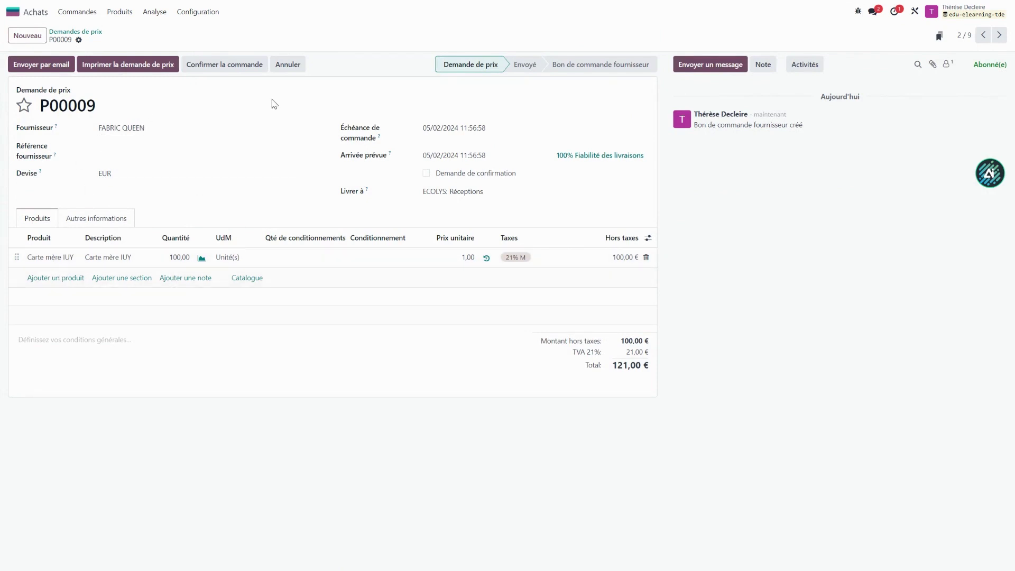
{"action": "left_click", "coordinate": [213, 66]}
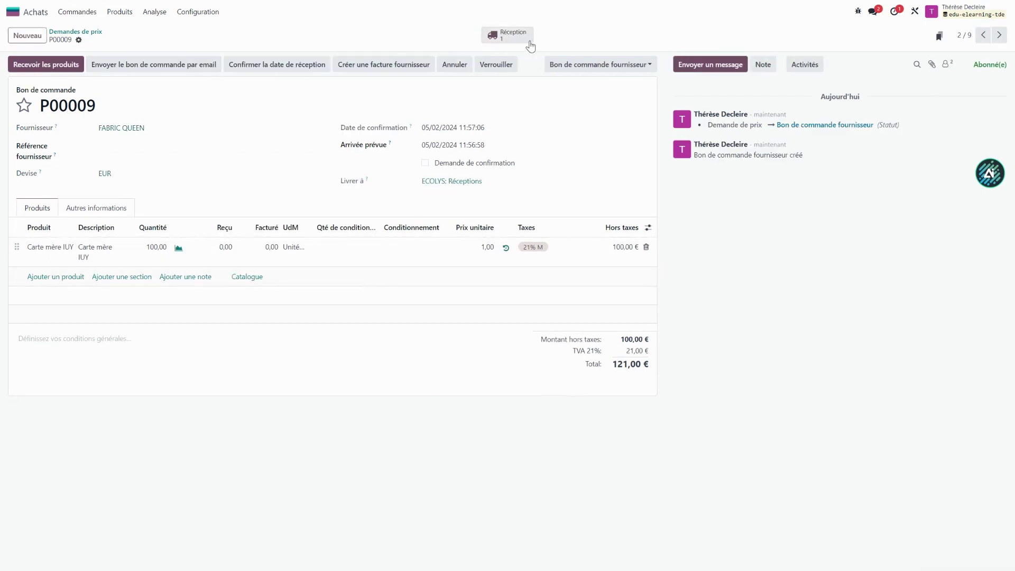
Step: Examine the receipt linked to the new purchase order and the waiting internal transfers in the Inventaire app
{"action": "left_click", "coordinate": [495, 41]}
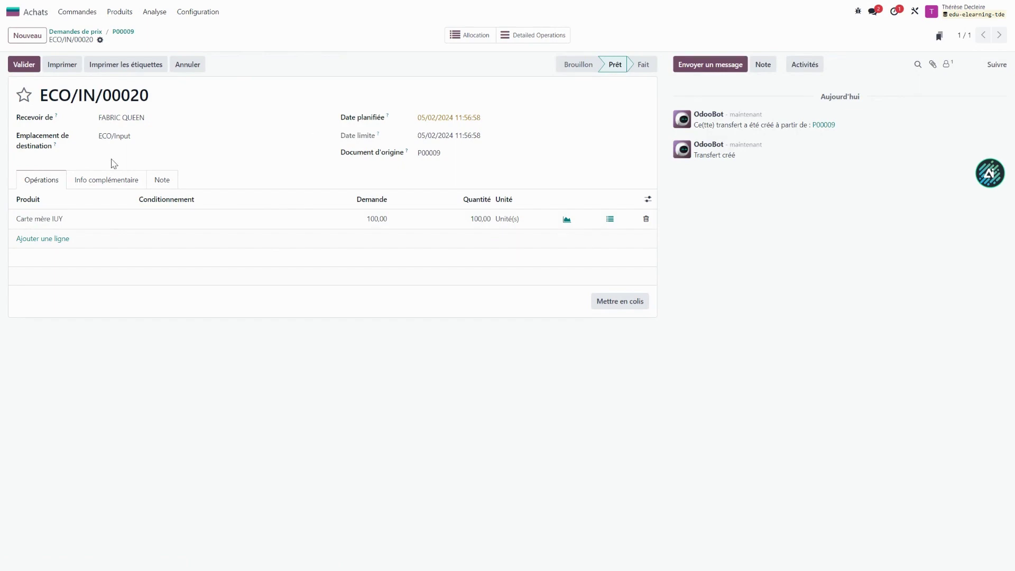
{"action": "left_click", "coordinate": [11, 11]}
{"action": "left_click", "coordinate": [607, 204]}
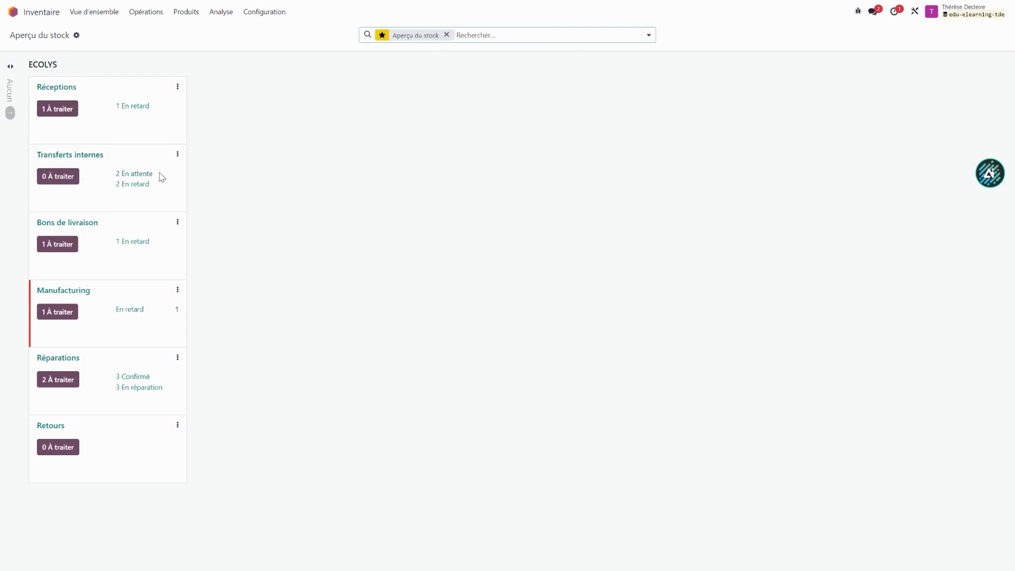
{"action": "left_click", "coordinate": [140, 175]}
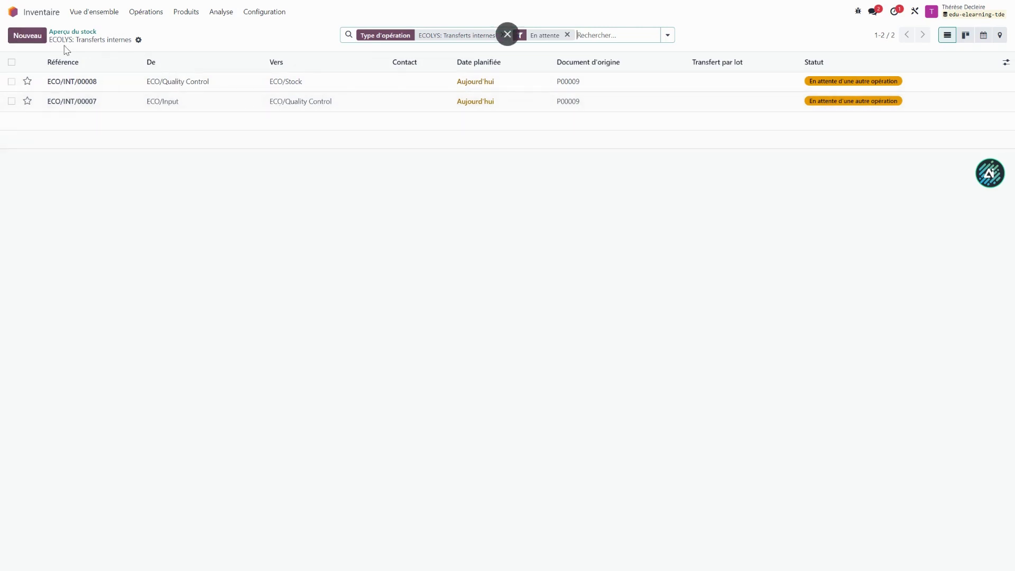
Step: Validate the pending ECOLYS receipt ECO/IN/00020 into ECO/Input
{"action": "left_click", "coordinate": [71, 32]}
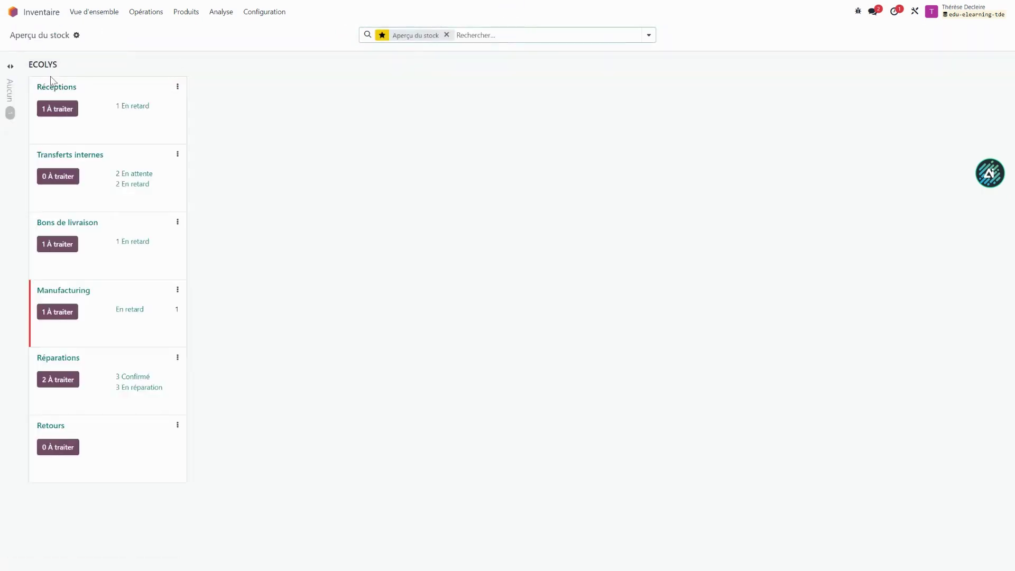
{"action": "left_click", "coordinate": [59, 109]}
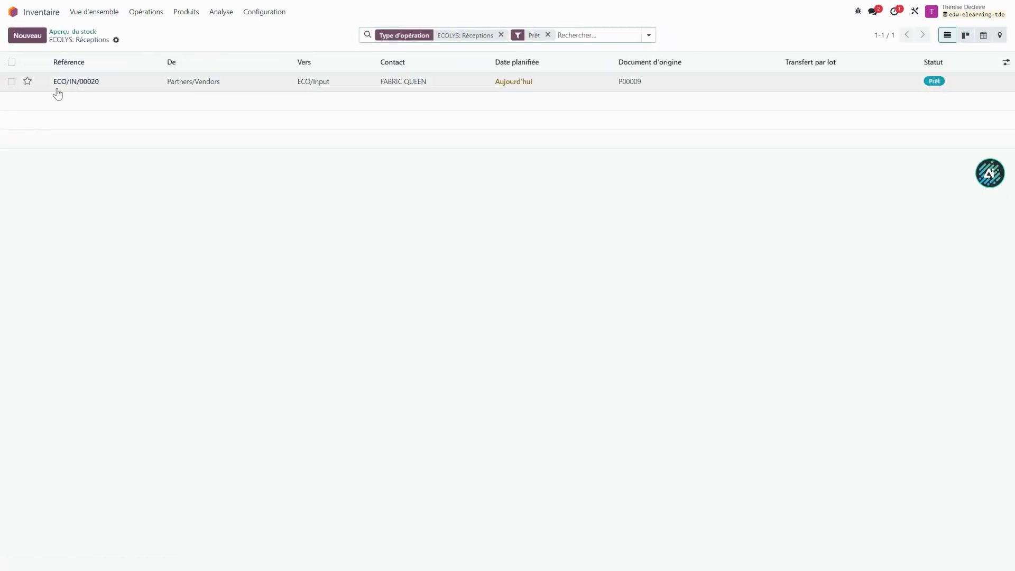
{"action": "left_click", "coordinate": [53, 90]}
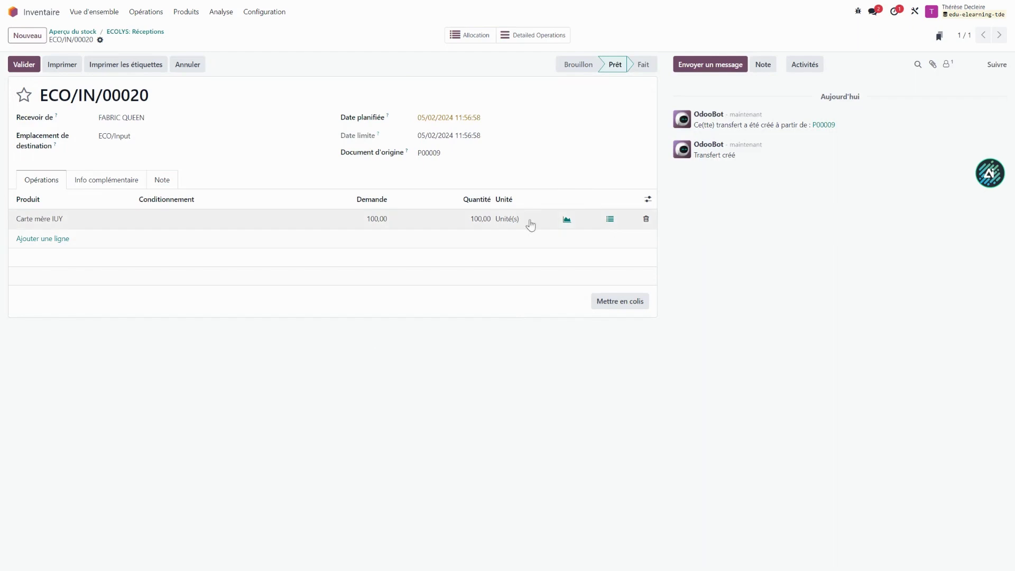
{"action": "left_click", "coordinate": [24, 64]}
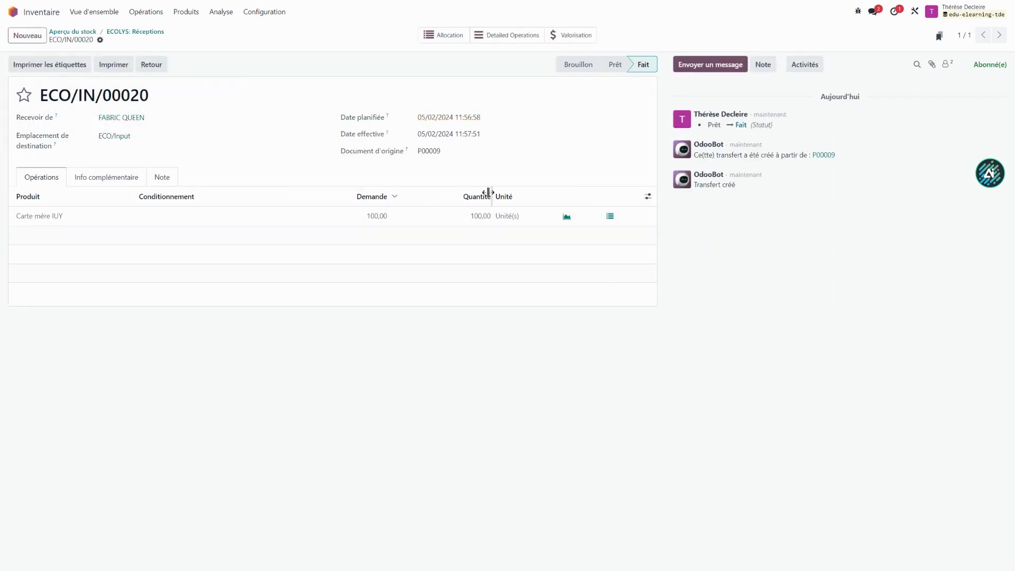
Step: Validate internal transfer ECO/INT/00007 from ECO/Input to ECO/Quality Control
{"action": "left_click", "coordinate": [64, 33]}
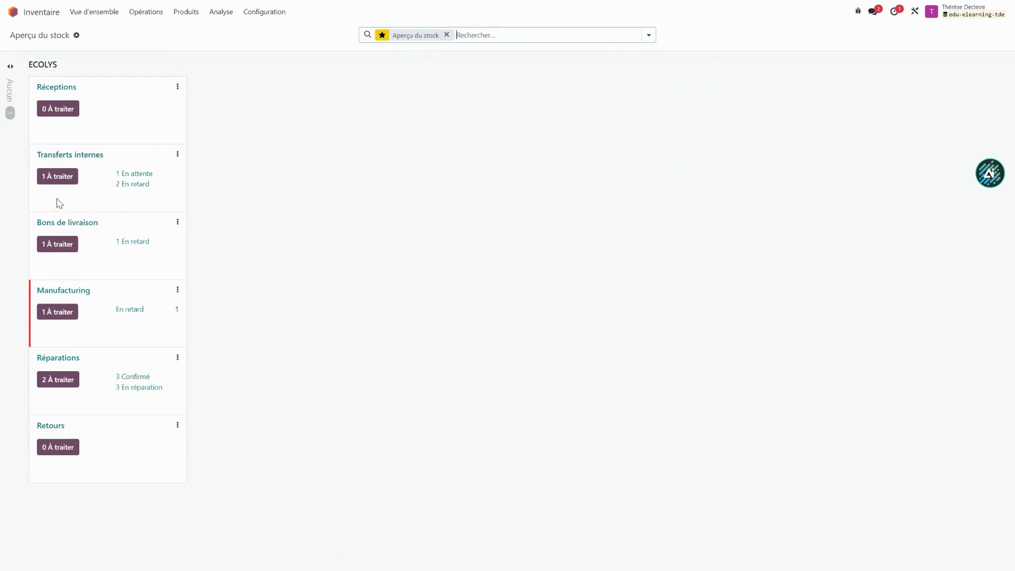
{"action": "left_click", "coordinate": [60, 180]}
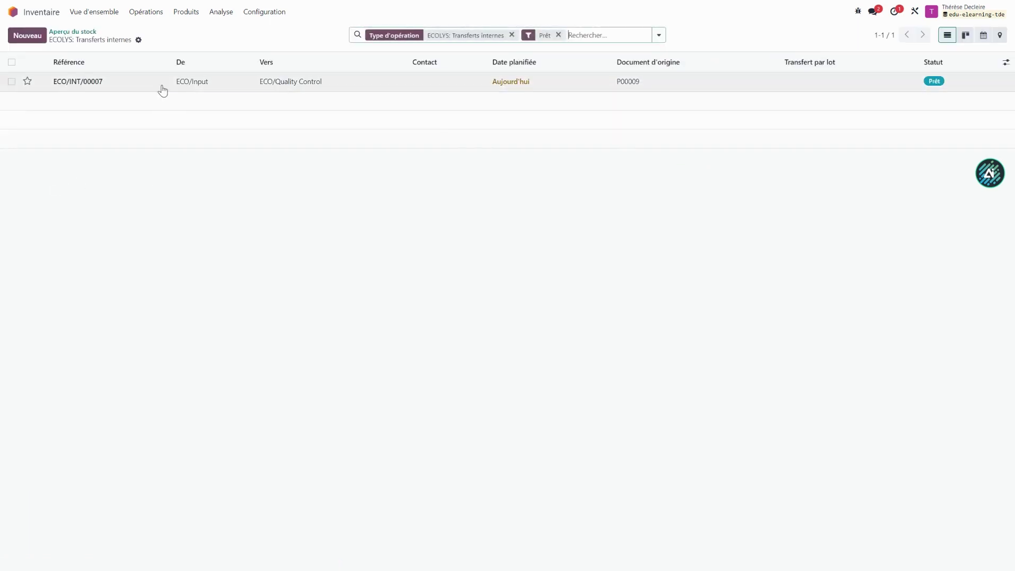
{"action": "left_click", "coordinate": [163, 91]}
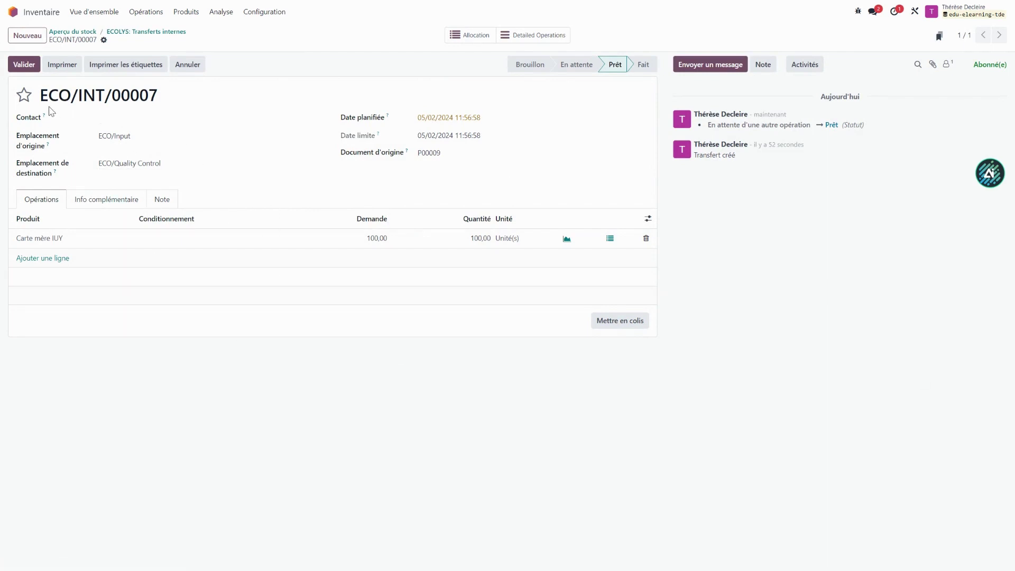
{"action": "left_click", "coordinate": [24, 64]}
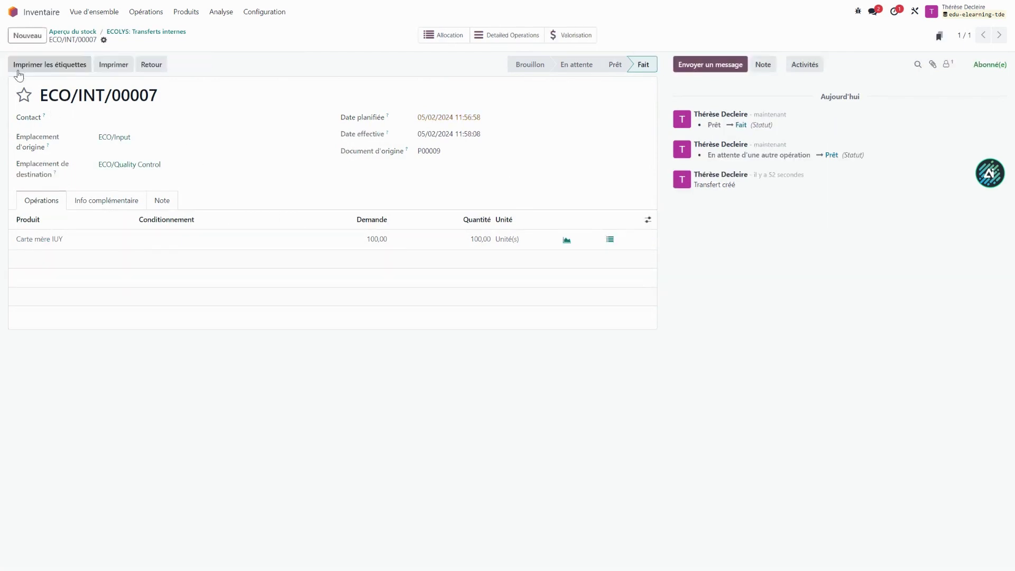
Step: Set the detailed destination of Carte mère IUY in internal transfer ECO/INT/00008 to ECO/Stock/RACK 2 and validate the transfer
{"action": "left_click", "coordinate": [78, 33]}
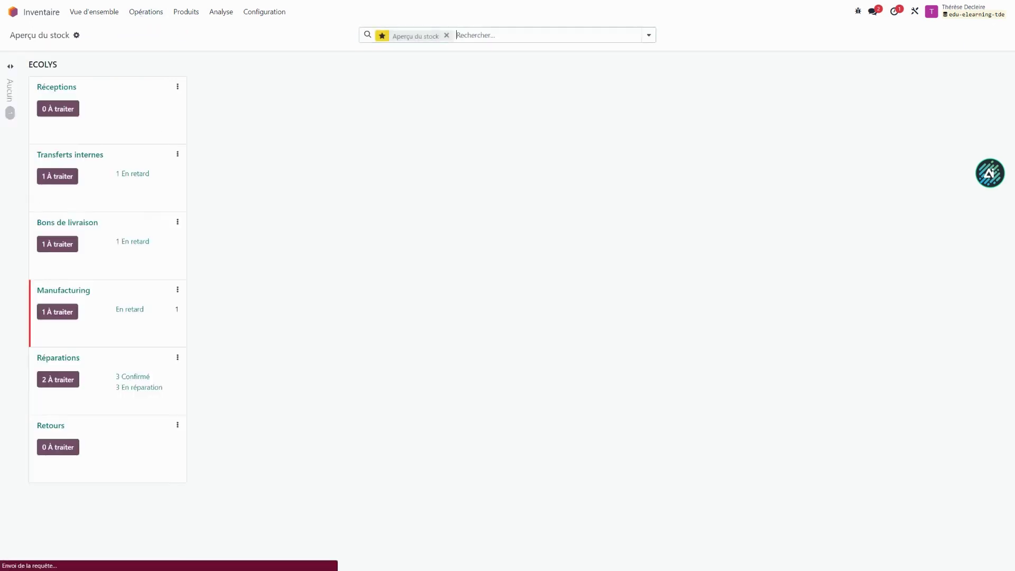
{"action": "left_click", "coordinate": [61, 179]}
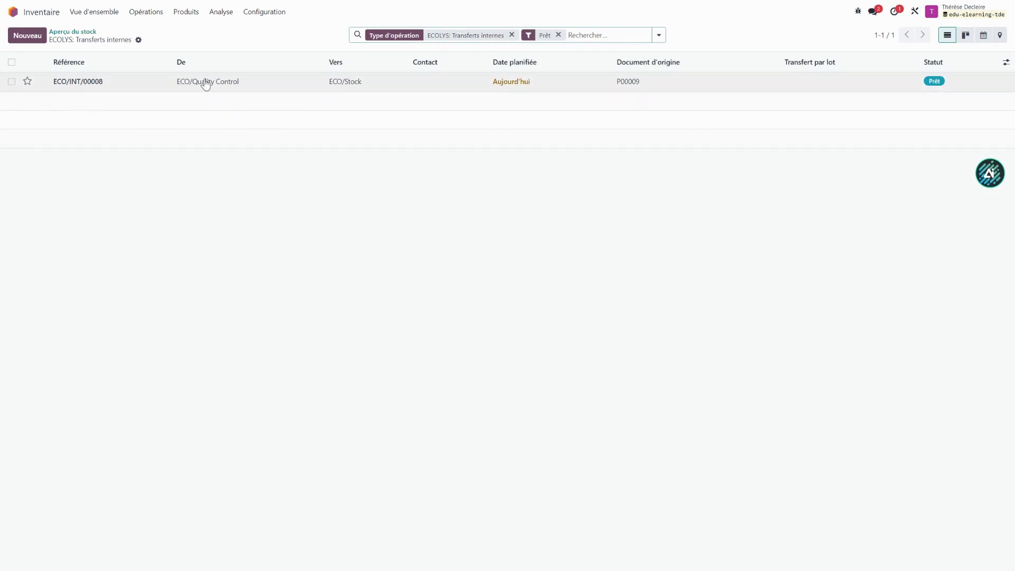
{"action": "left_click", "coordinate": [225, 82]}
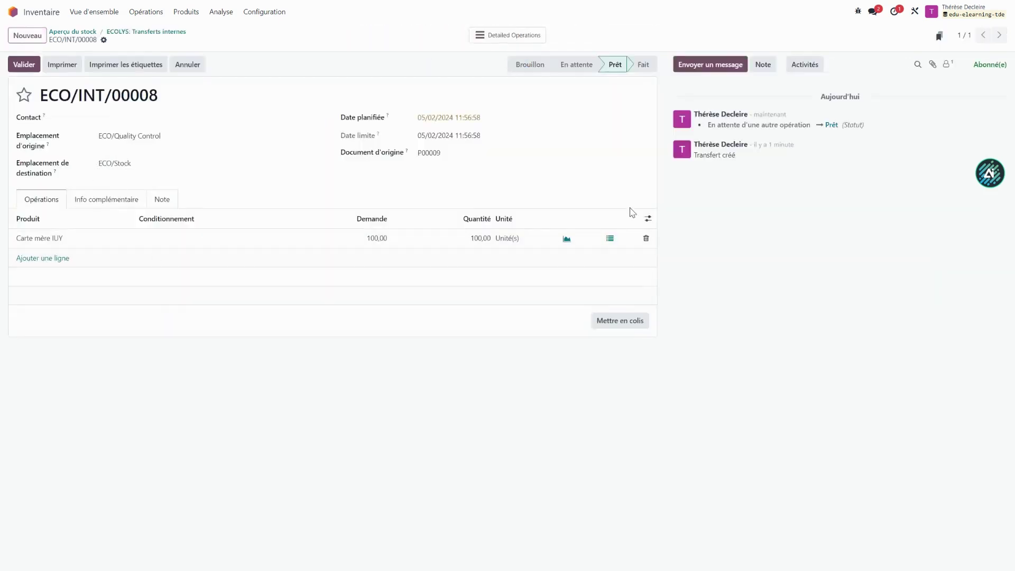
{"action": "left_click", "coordinate": [610, 238]}
{"action": "left_click", "coordinate": [396, 271]}
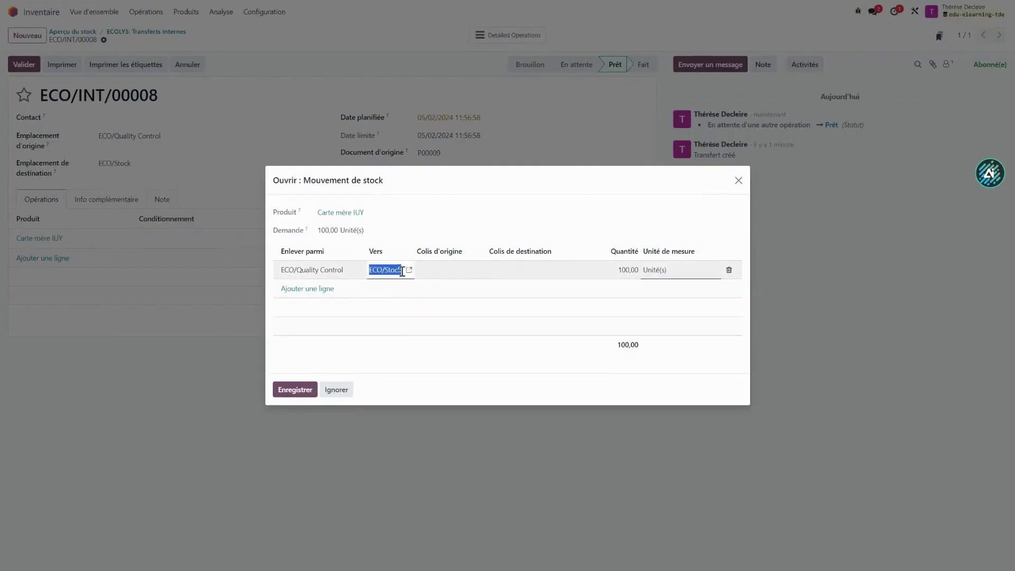
{"action": "type", "text": "ra"}
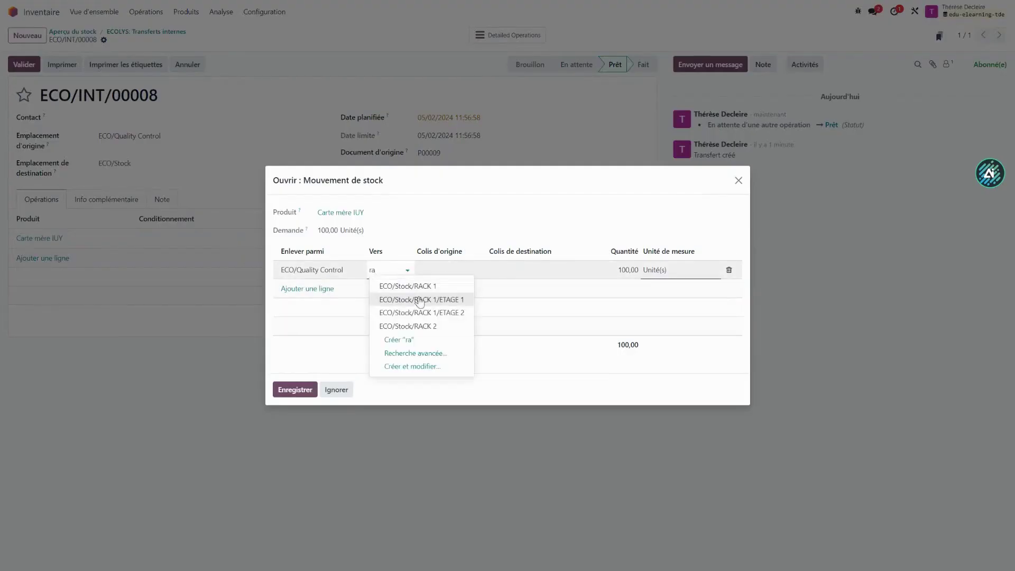
{"action": "left_click", "coordinate": [420, 339]}
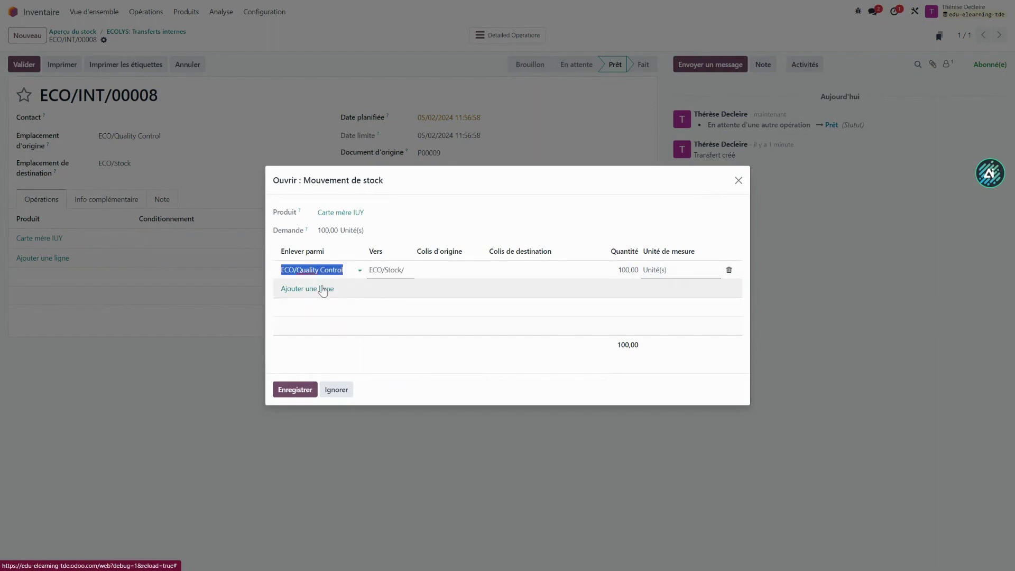
{"action": "left_click", "coordinate": [481, 248]}
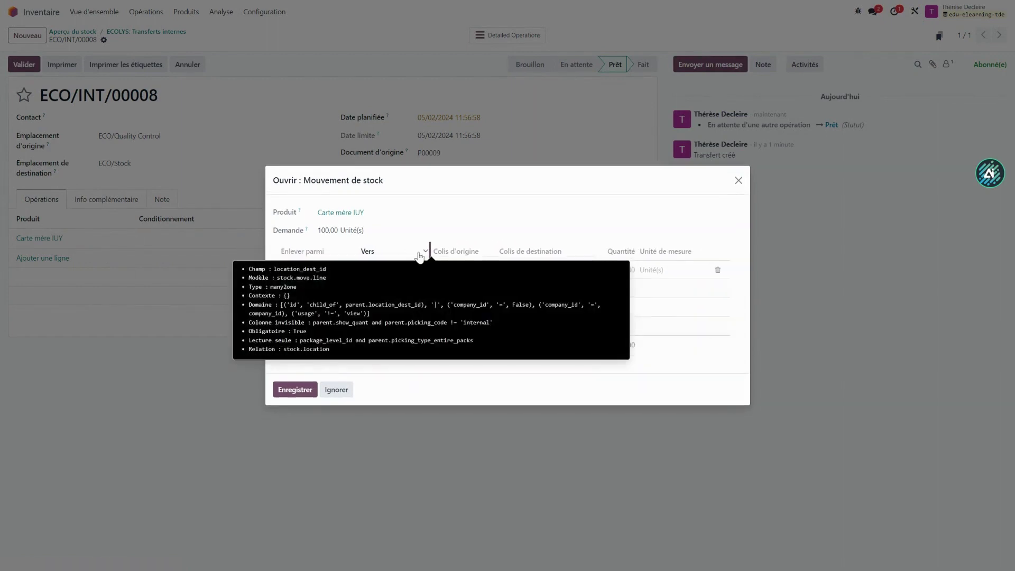
{"action": "left_click", "coordinate": [111, 375]}
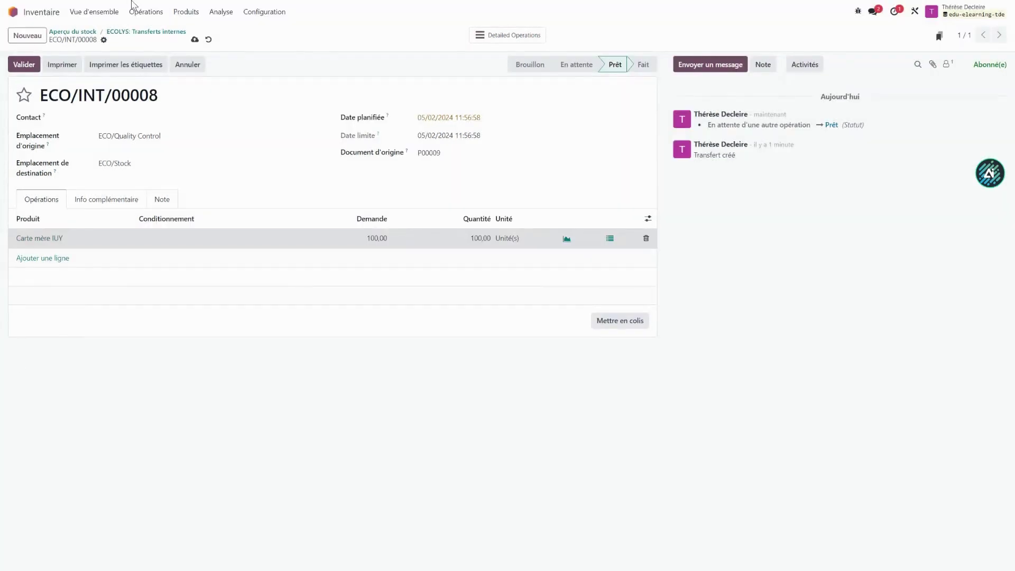
{"action": "left_click", "coordinate": [24, 65]}
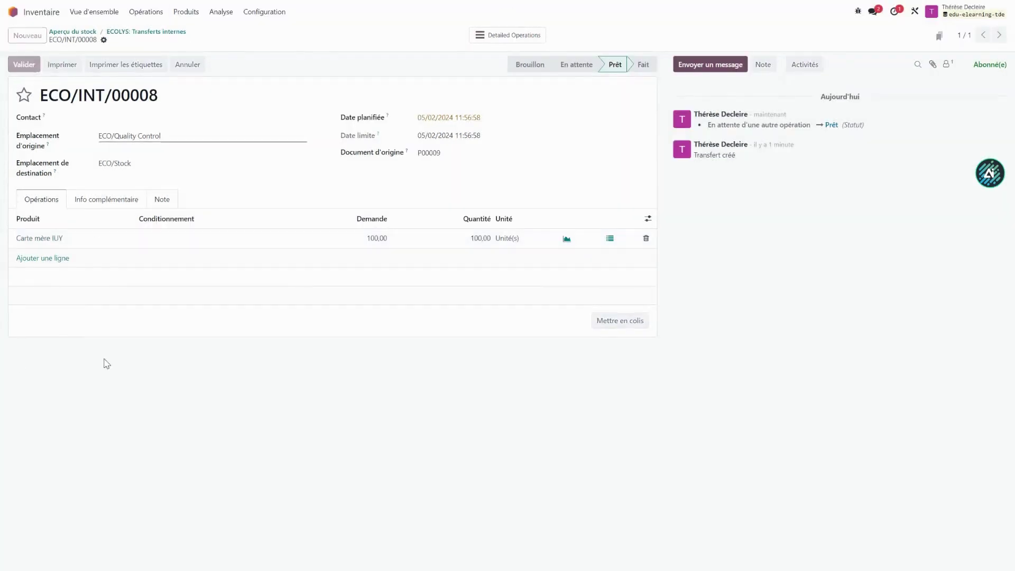
Step: Check the on-hand stock of Carte mère IUY by location
{"action": "left_click", "coordinate": [46, 243]}
{"action": "left_click", "coordinate": [344, 206]}
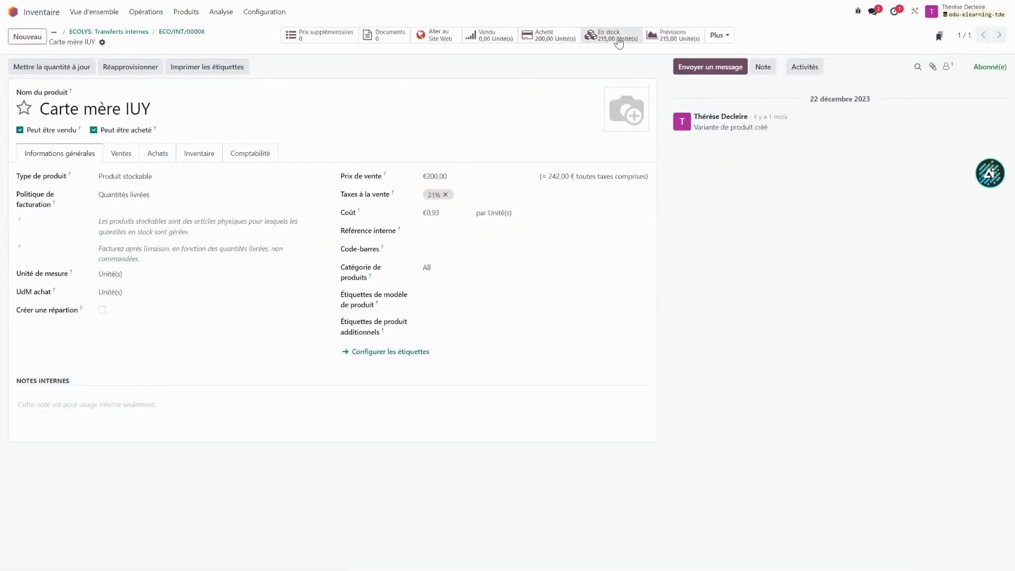
{"action": "left_click", "coordinate": [618, 43]}
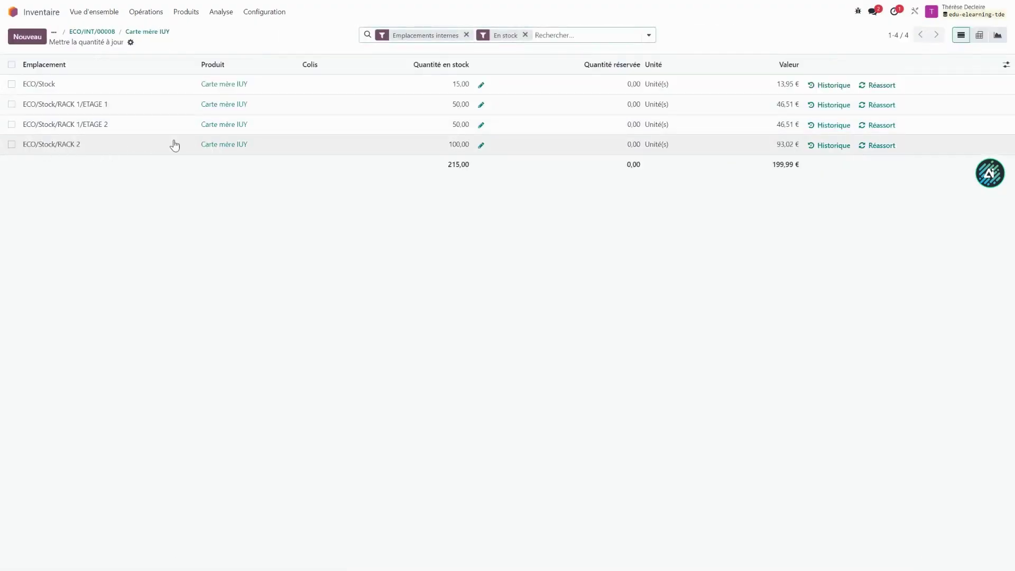